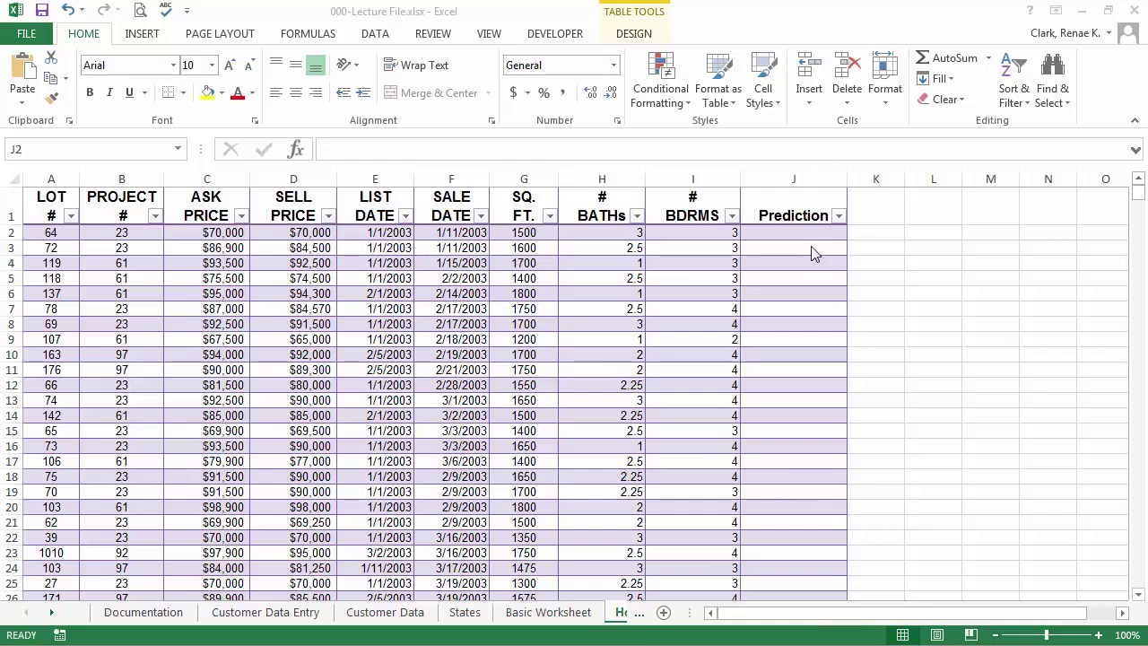
- Start an IF formula in J2 and bring up its Function Arguments dialog
left_click(801, 235)
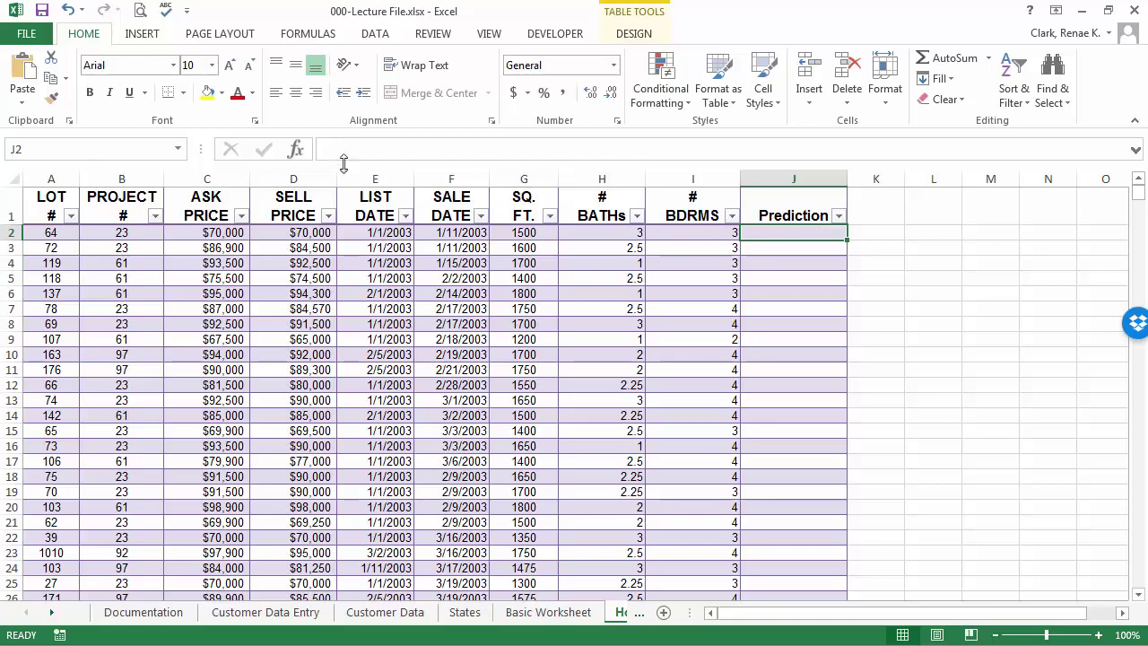
type("=if(")
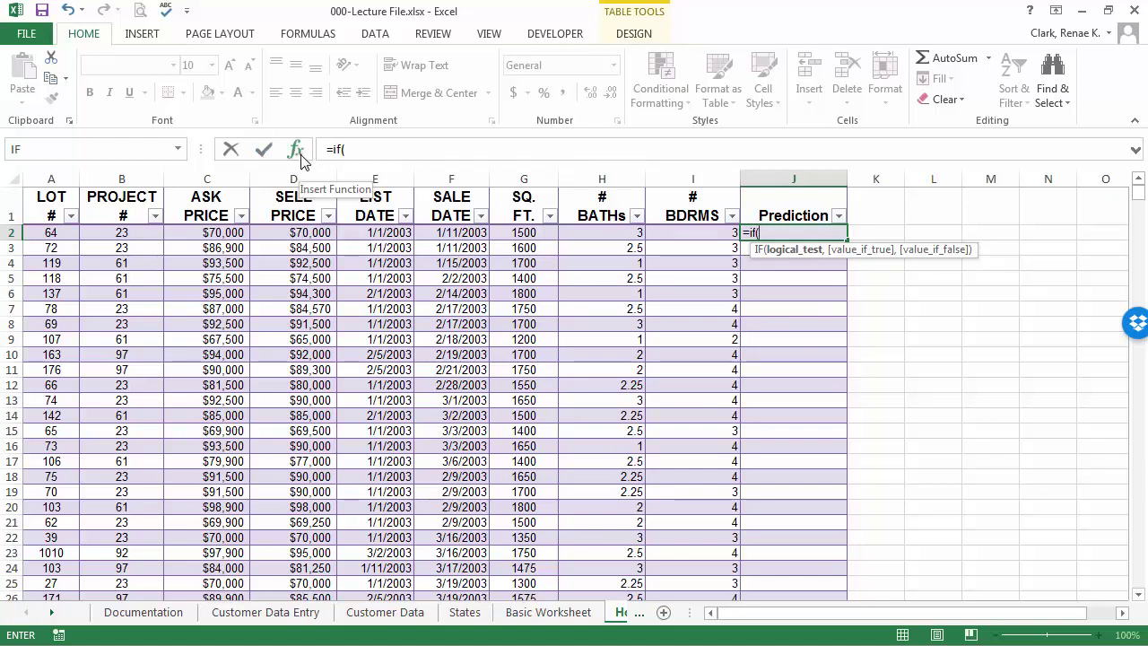
left_click(296, 150)
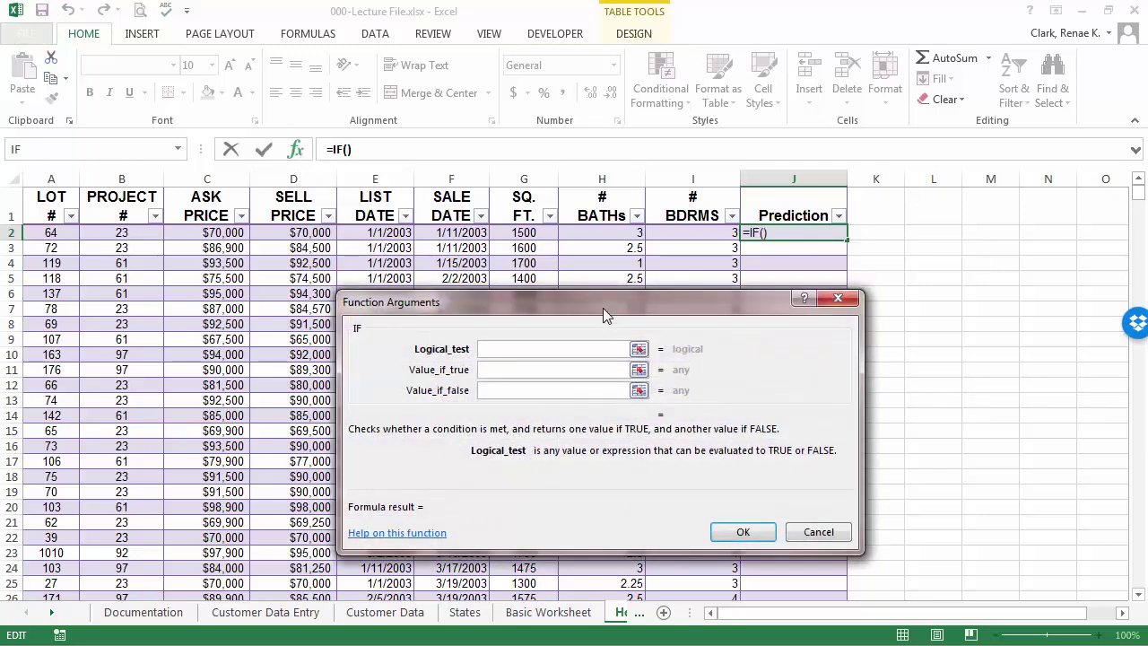
left_click_drag(603, 307, 603, 279)
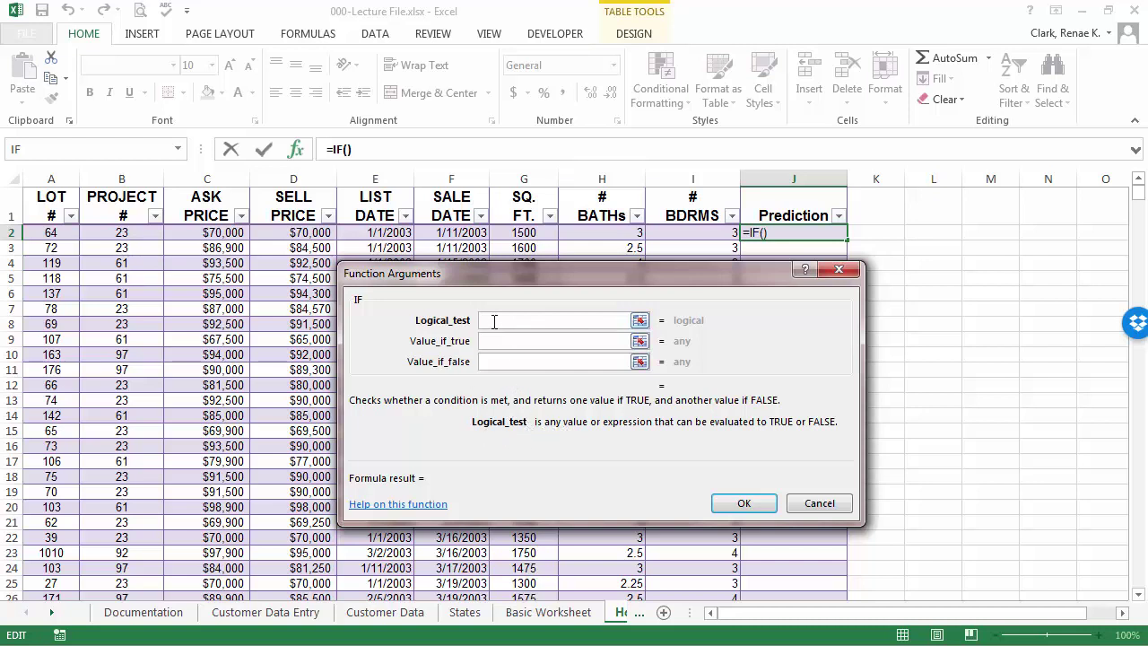
- Enter the arguments I2<3, "Tough Sell" and "" for the IF, and confirm the formula
key("Tab")
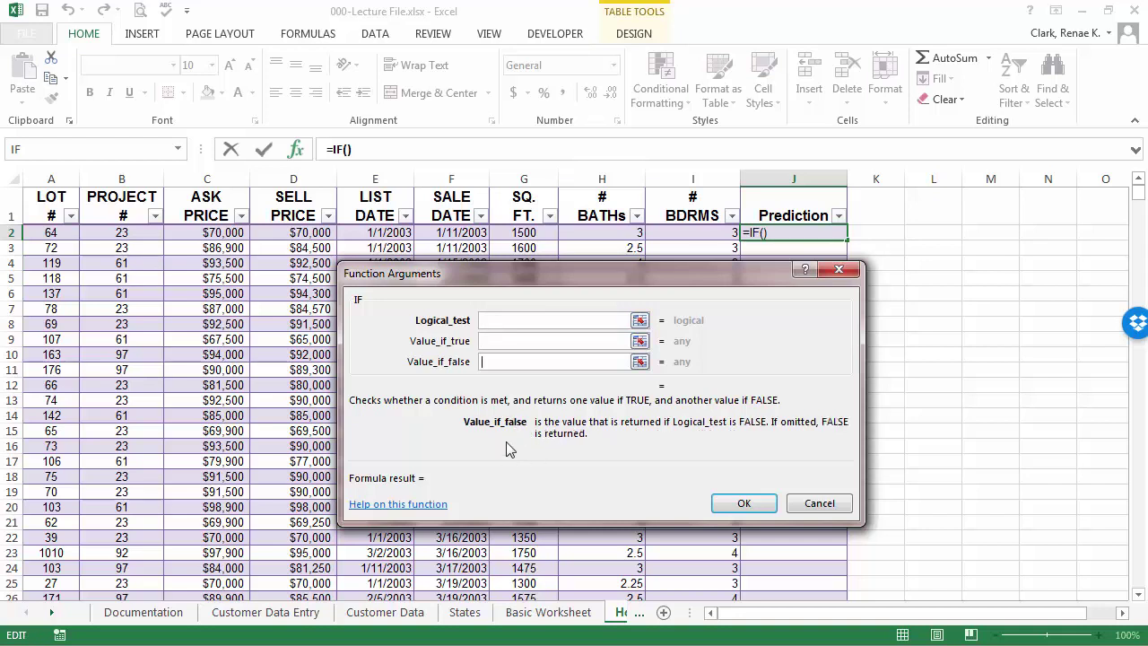
left_click(518, 318)
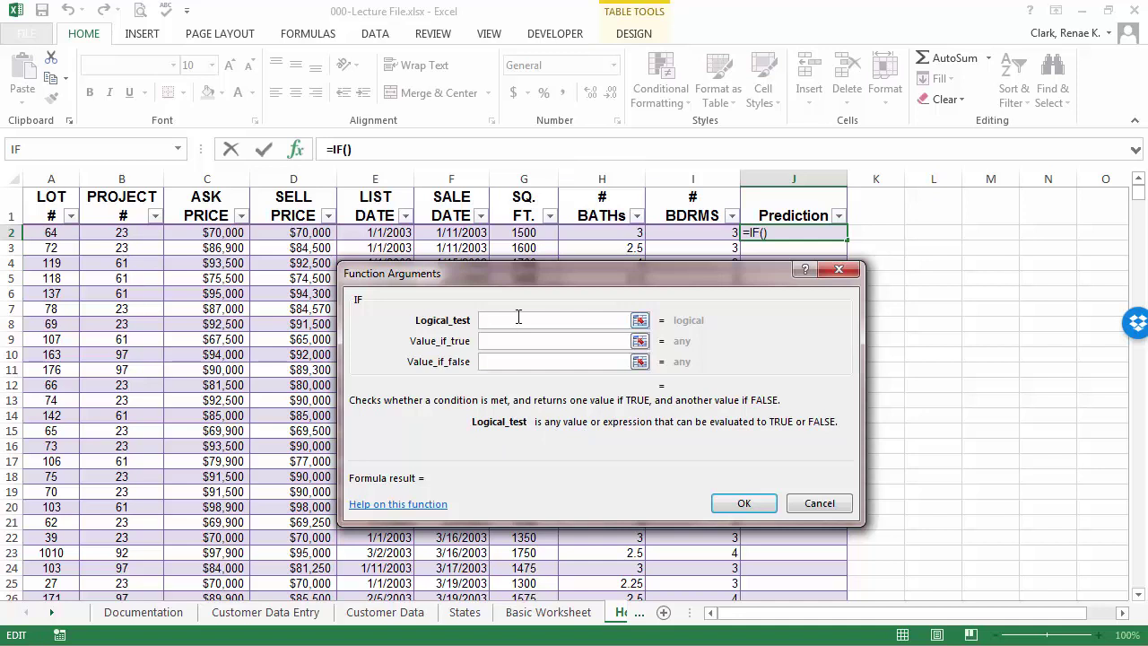
type("i2<3")
key("Tab")
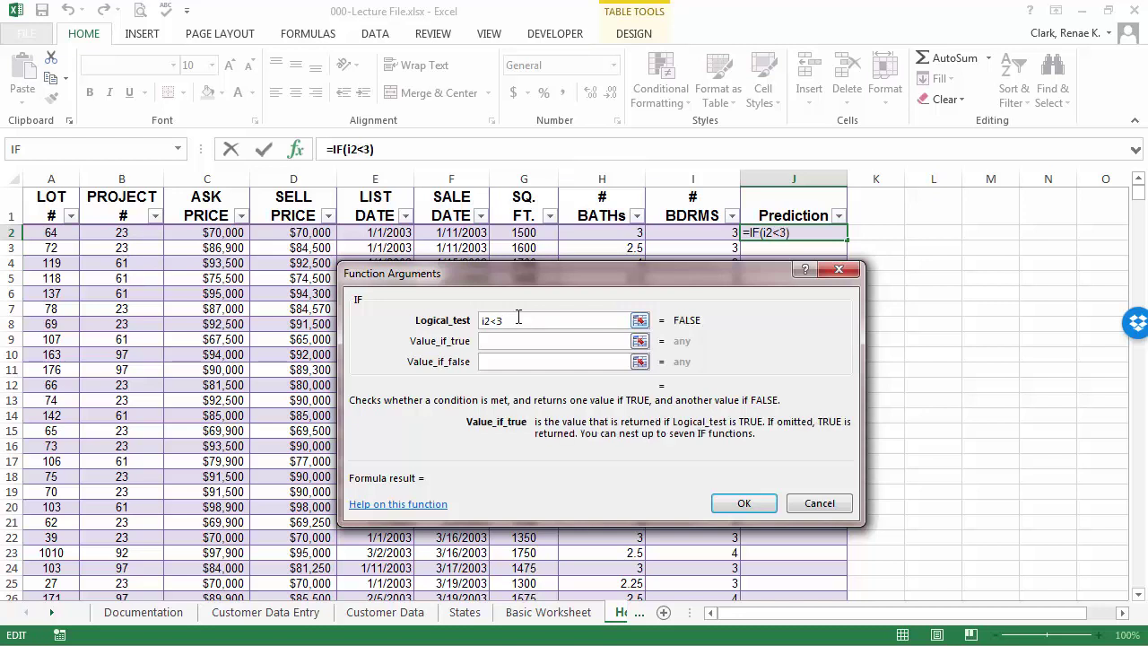
type("Tough Sell")
key("Tab")
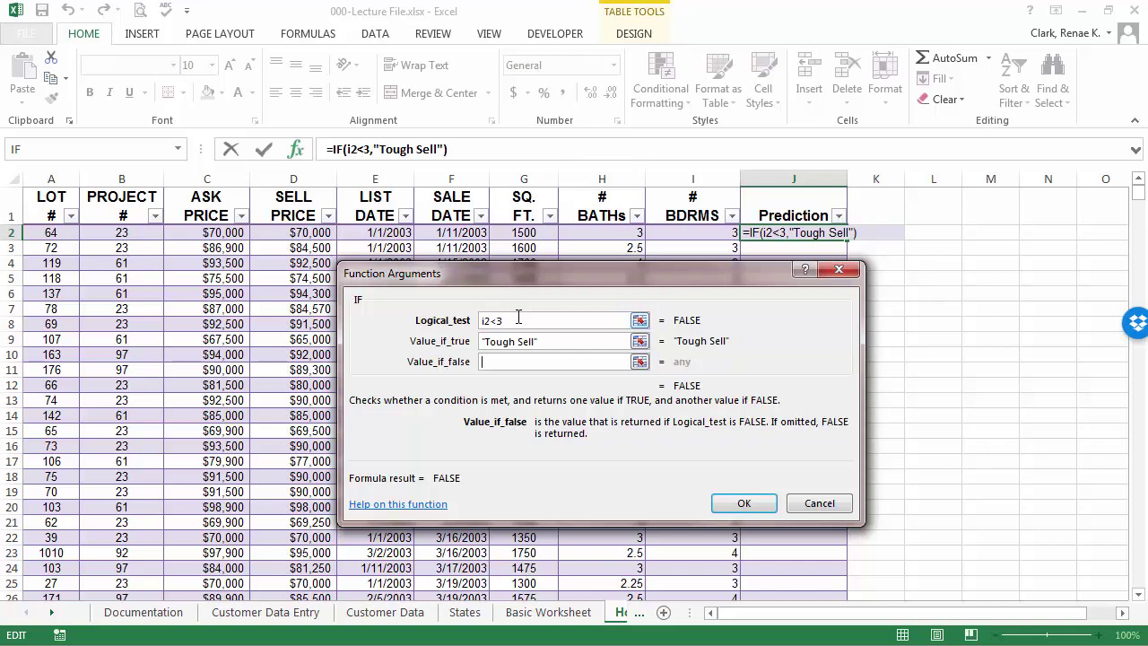
type("\"\"")
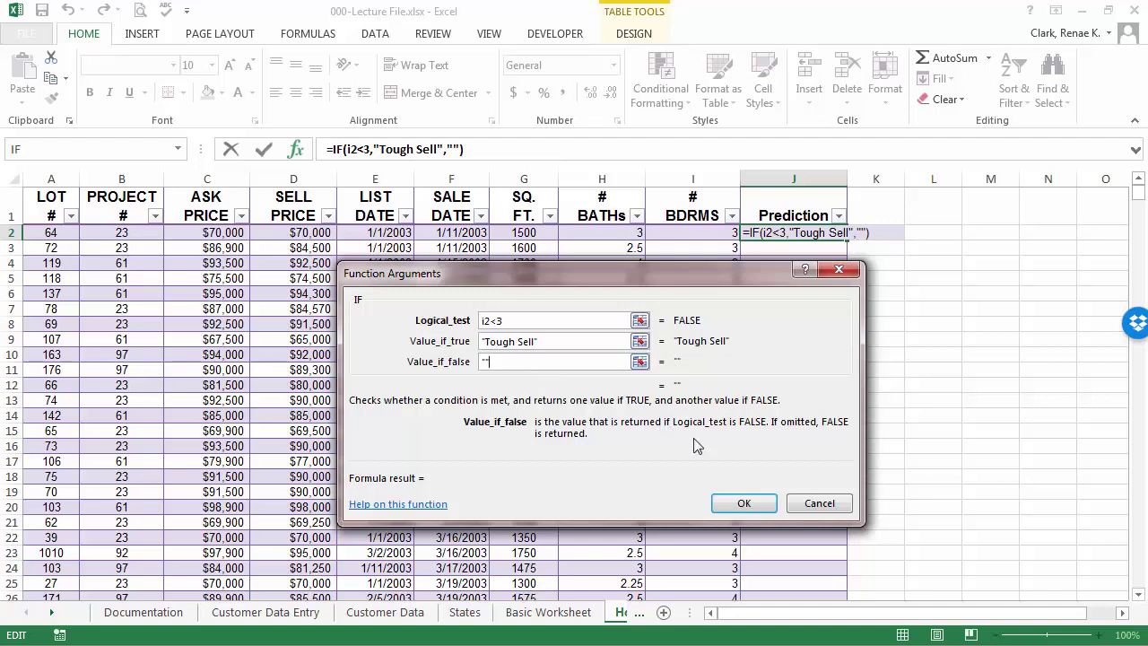
left_click_drag(687, 267, 420, 251)
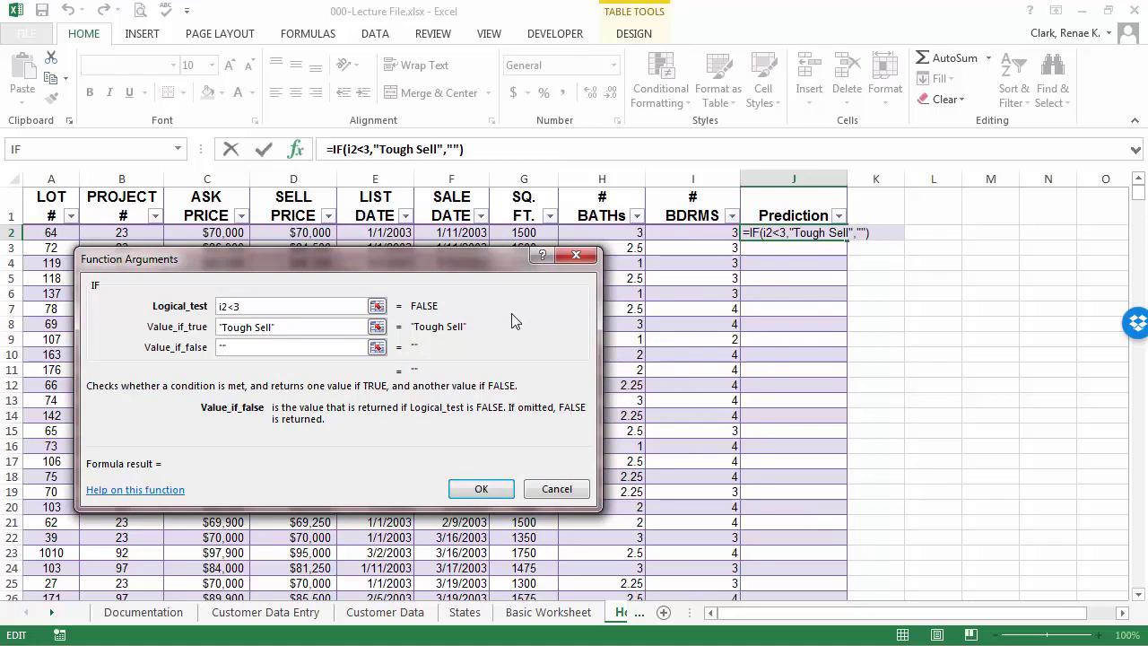
left_click(483, 488)
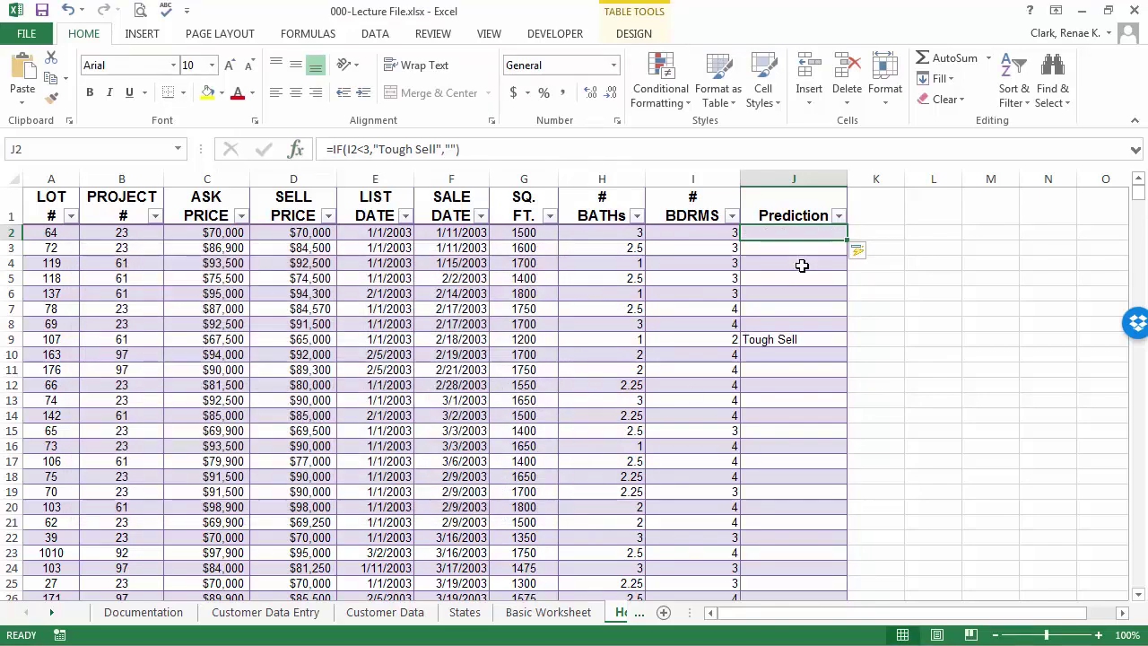
- Check the copied Prediction formulas in J4, J6, J19 and J22, briefly toggling formula view
left_click(797, 295)
left_click(786, 261)
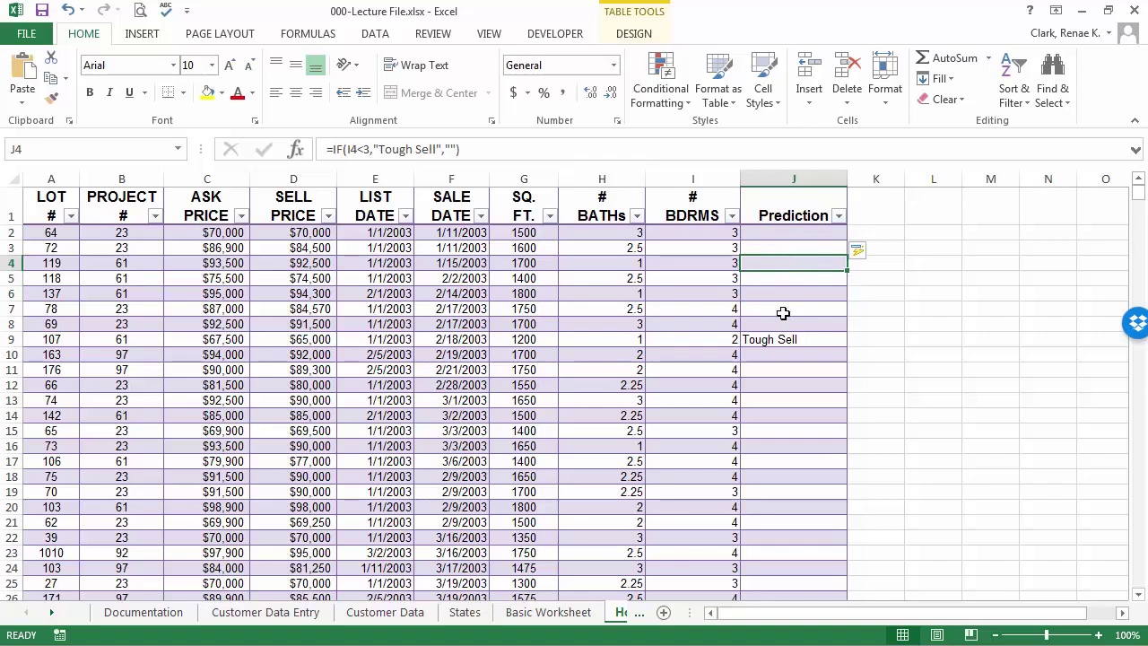
left_click(824, 490)
left_click(796, 541)
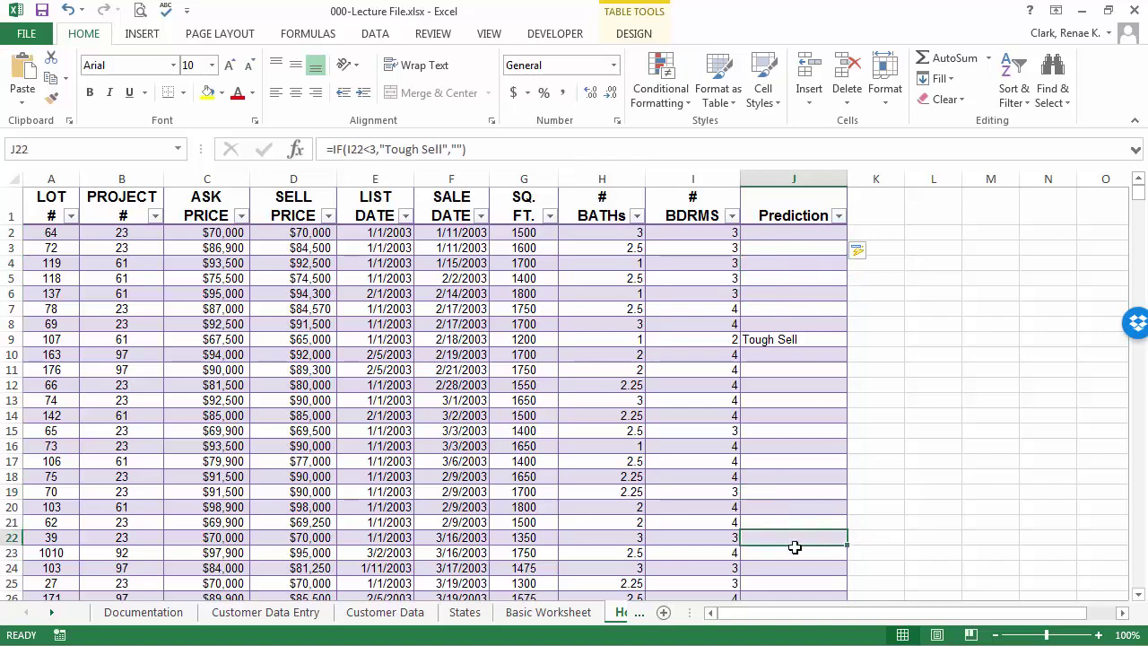
key("ctrl+grave")
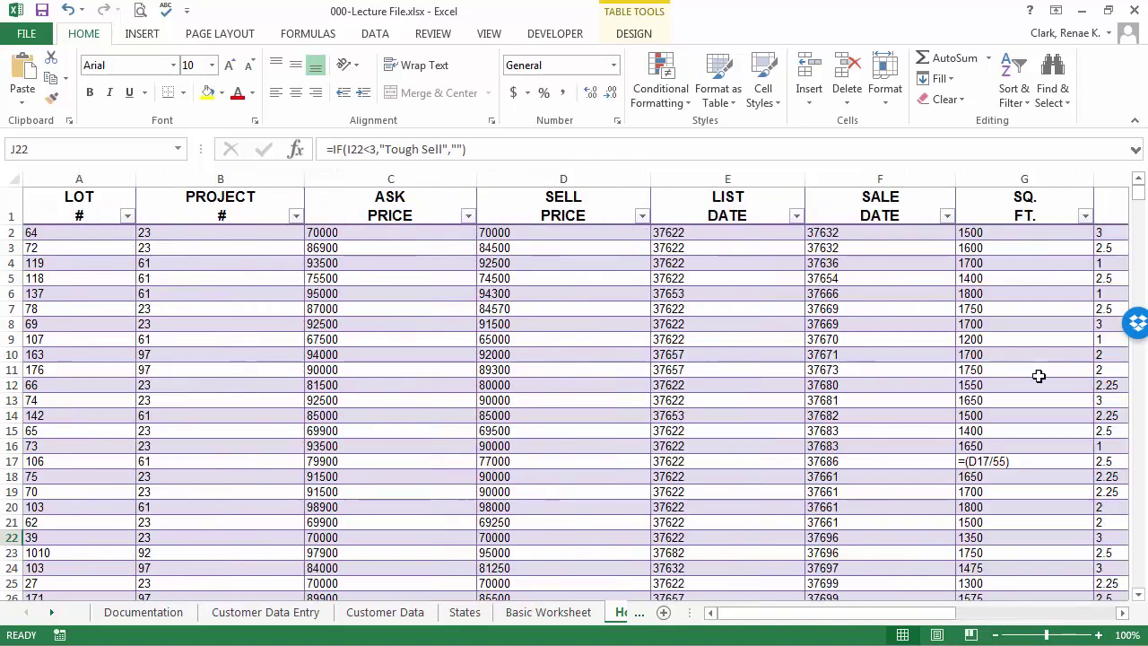
left_click_drag(933, 614, 1089, 629)
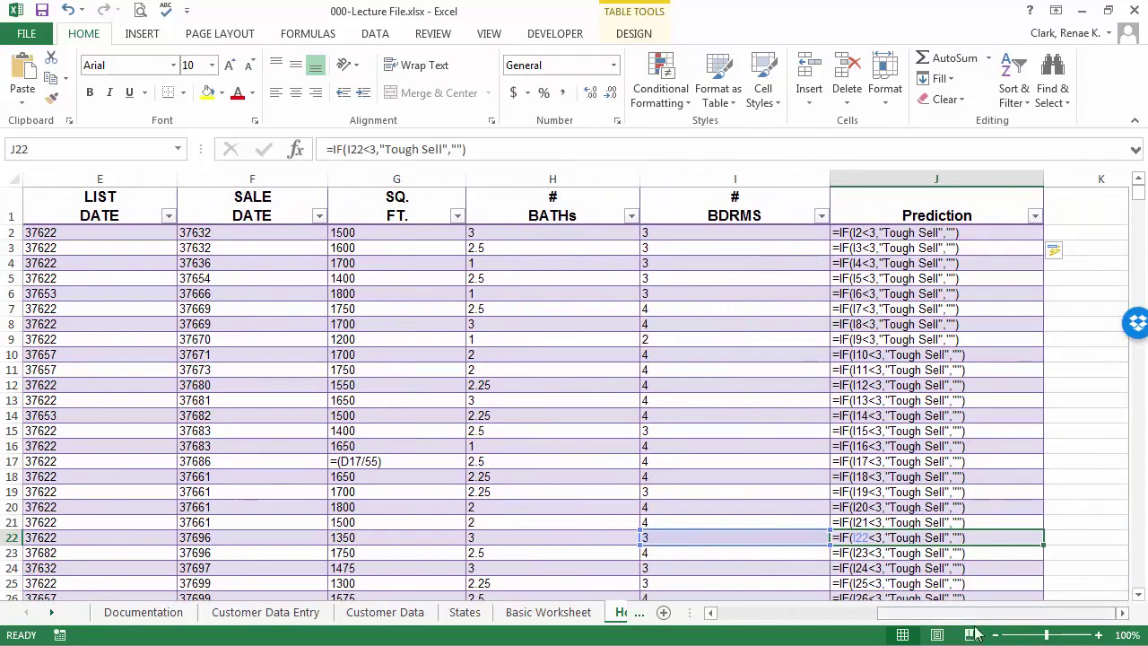
key("ctrl+grave")
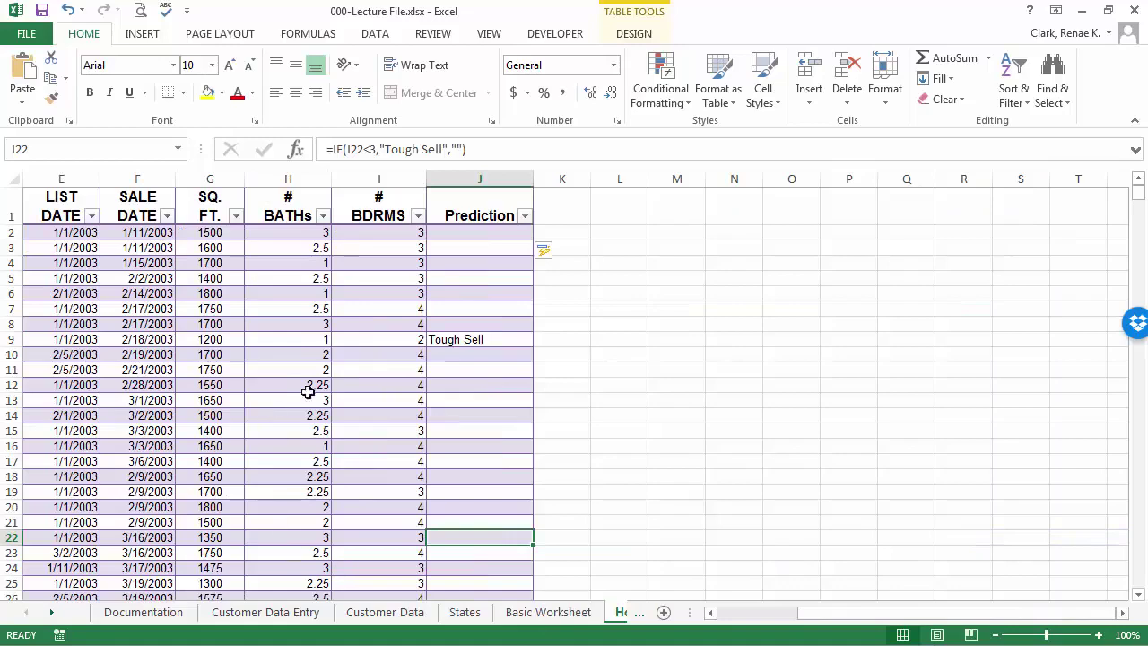
- Return the view to the header row and the LOT # column
scroll(479, 318, "down", 2)
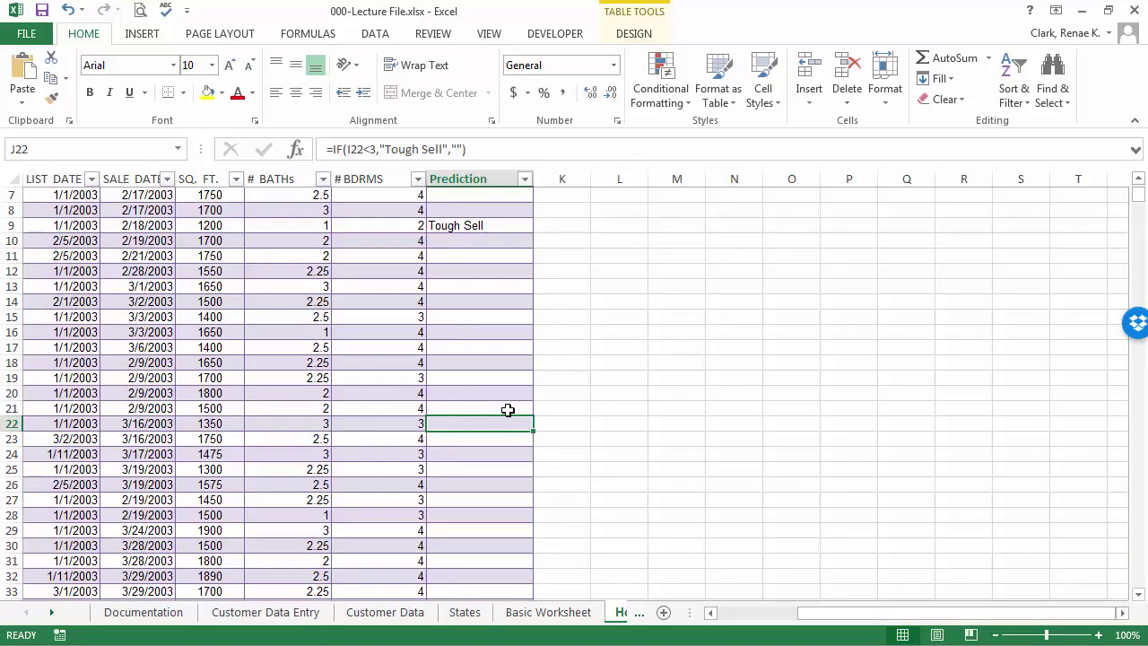
scroll(508, 410, "down", 9)
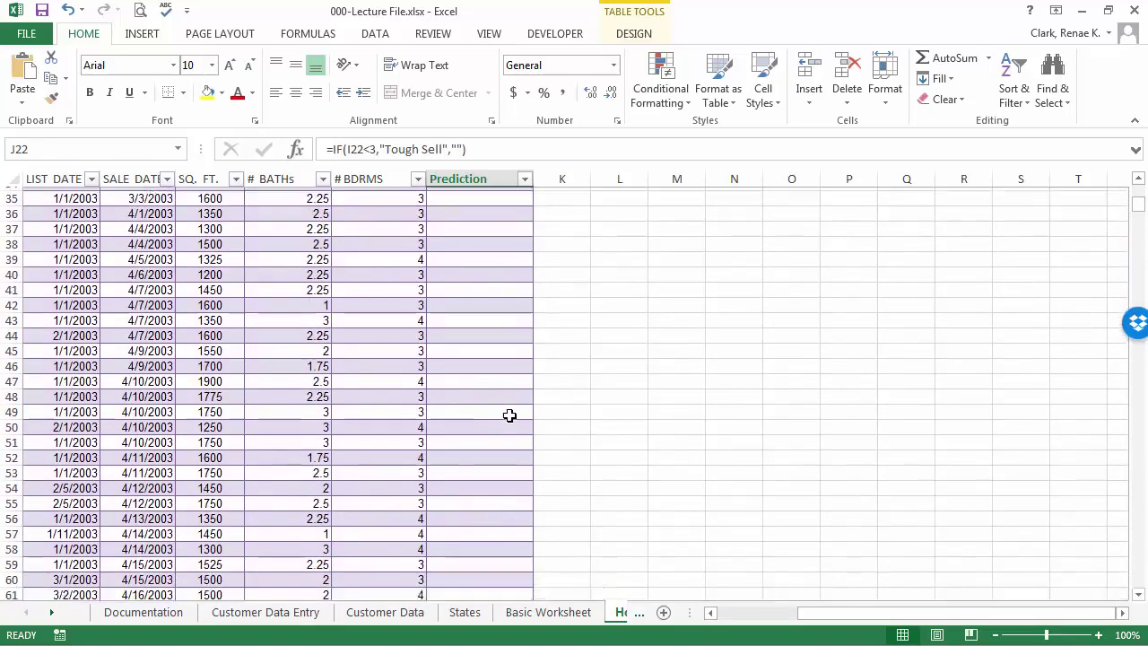
scroll(508, 415, "down", 10)
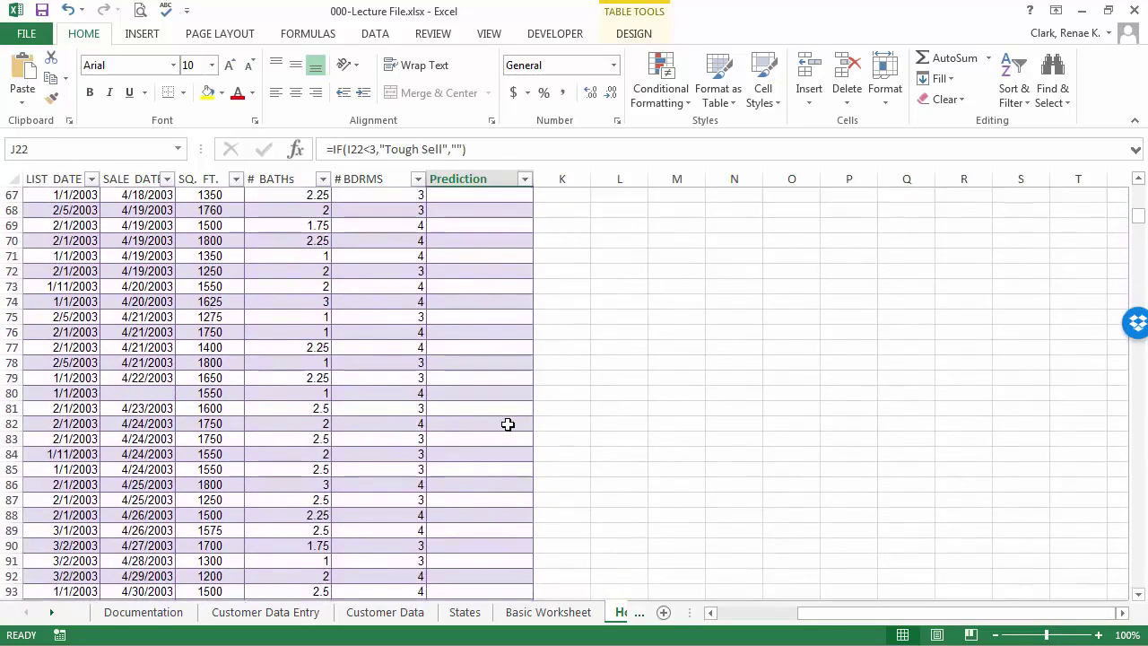
scroll(507, 424, "down", 13)
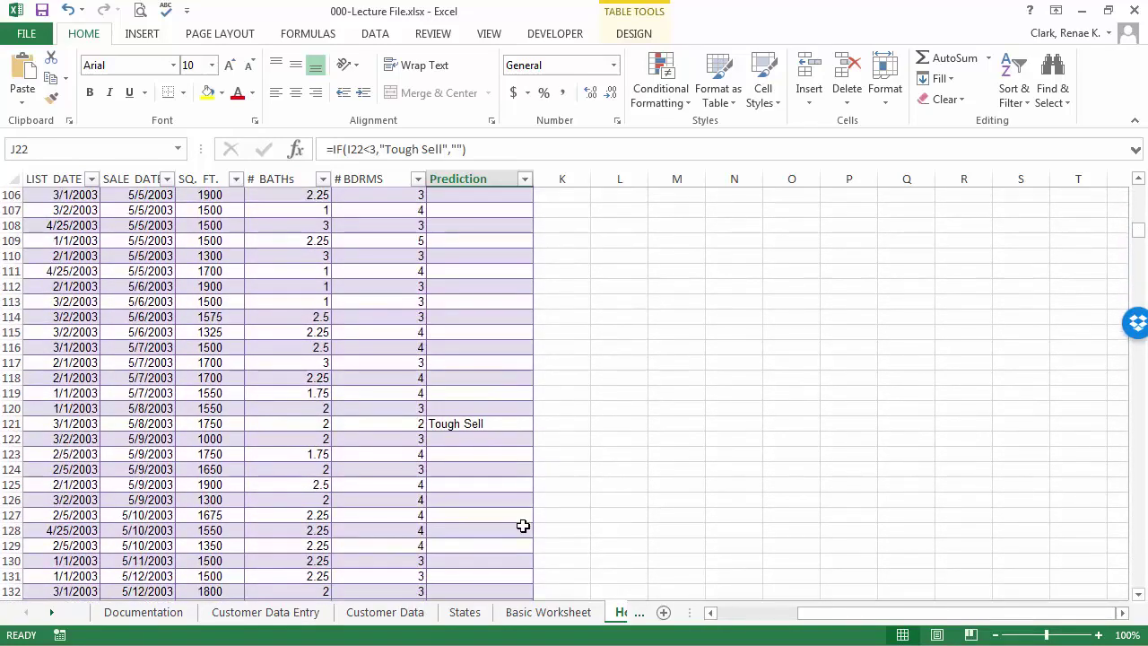
scroll(523, 527, "down", 4)
scroll(522, 526, "up", 16)
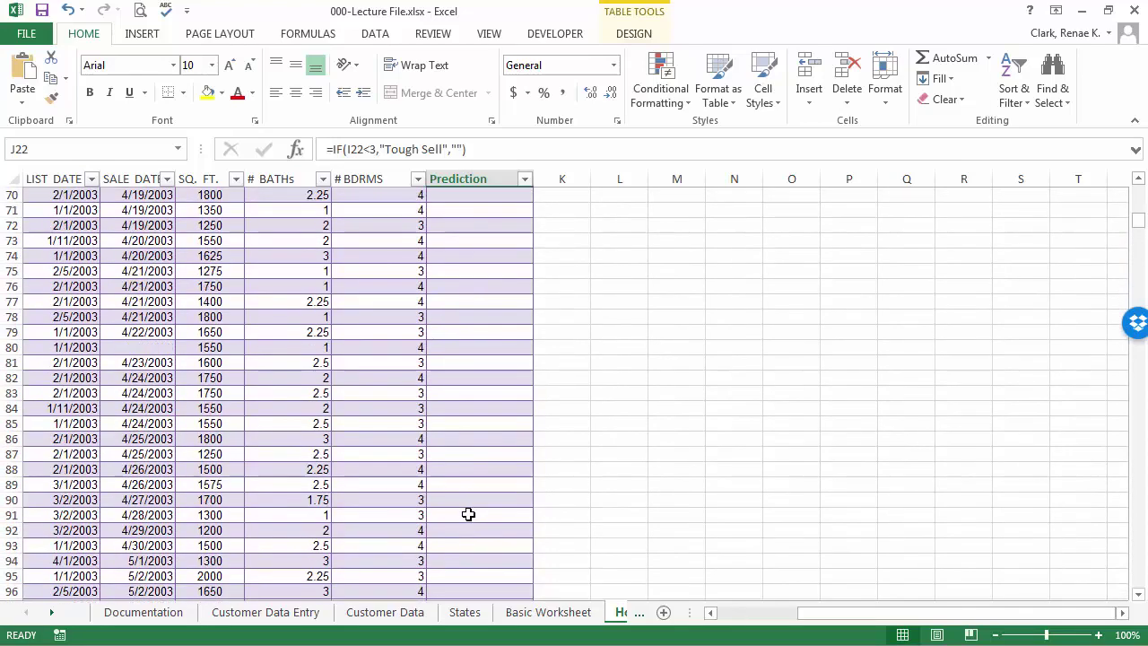
scroll(469, 514, "up", 20)
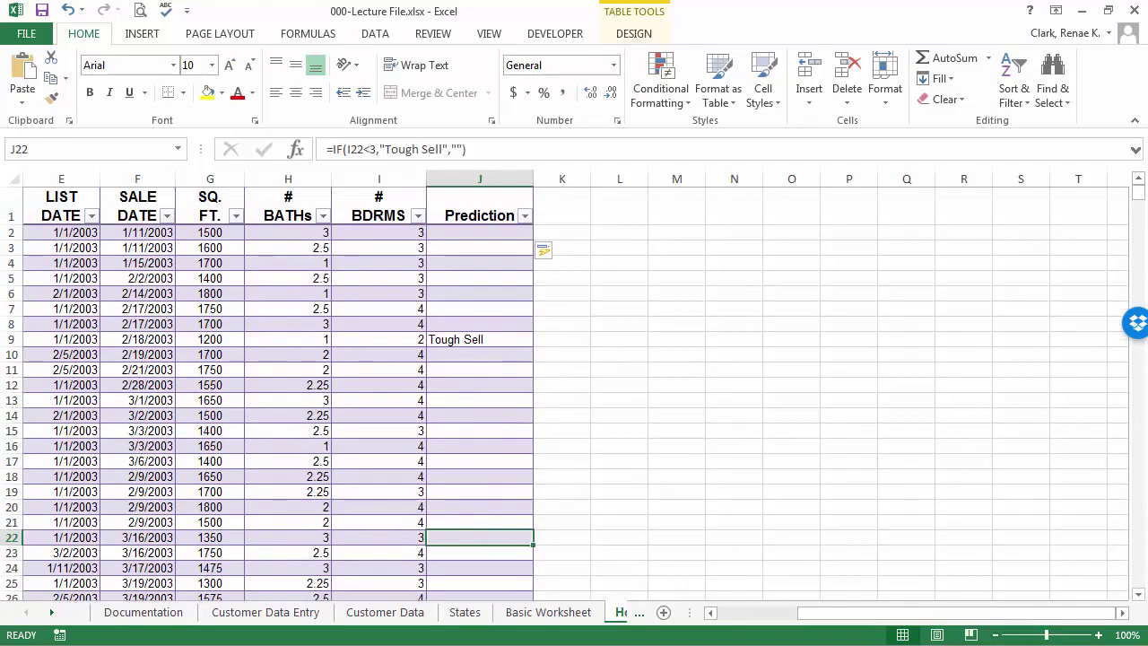
left_click_drag(892, 613, 811, 613)
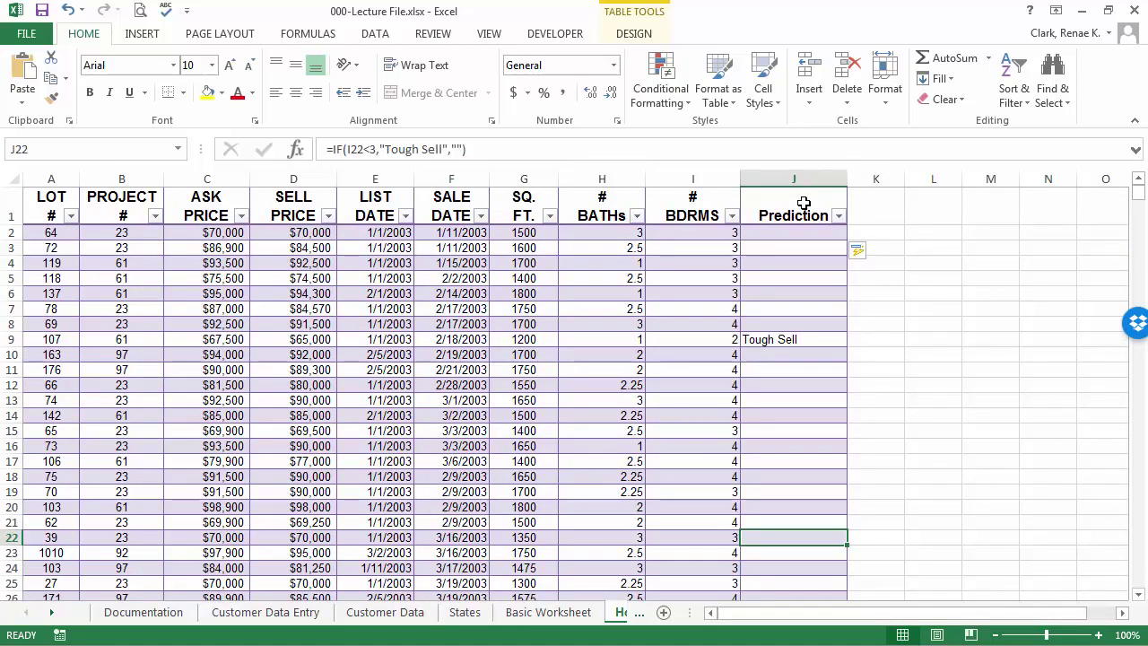
- Rename the J1 header from Prediction to 'Prediction 1'
left_click(803, 203)
left_click(396, 149)
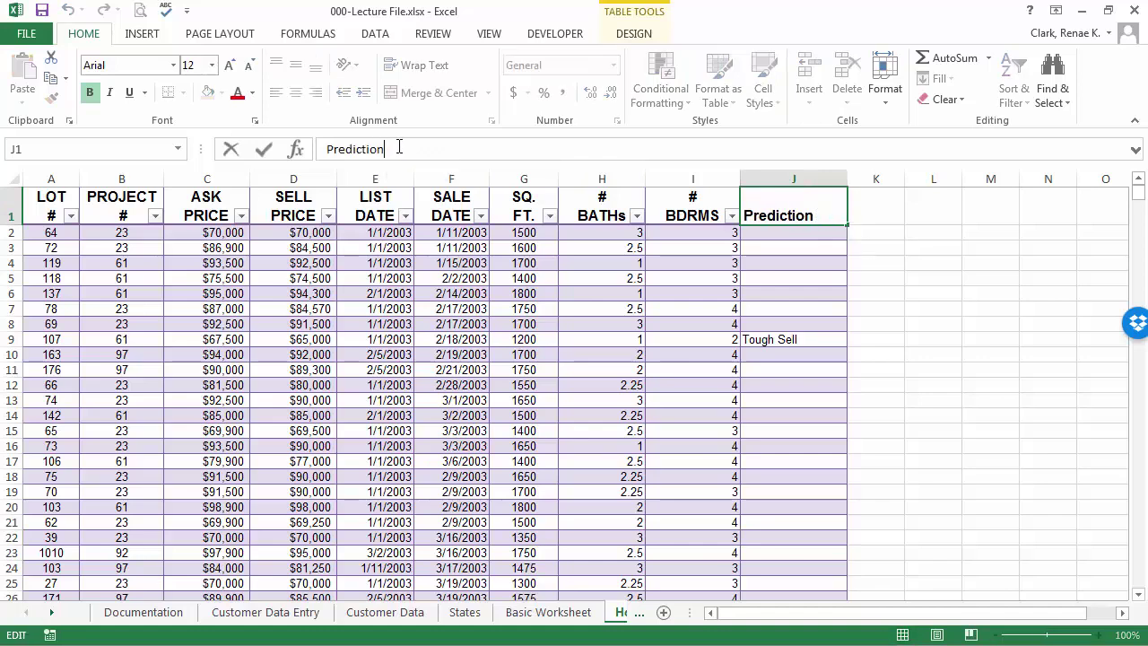
type("1")
key("Return")
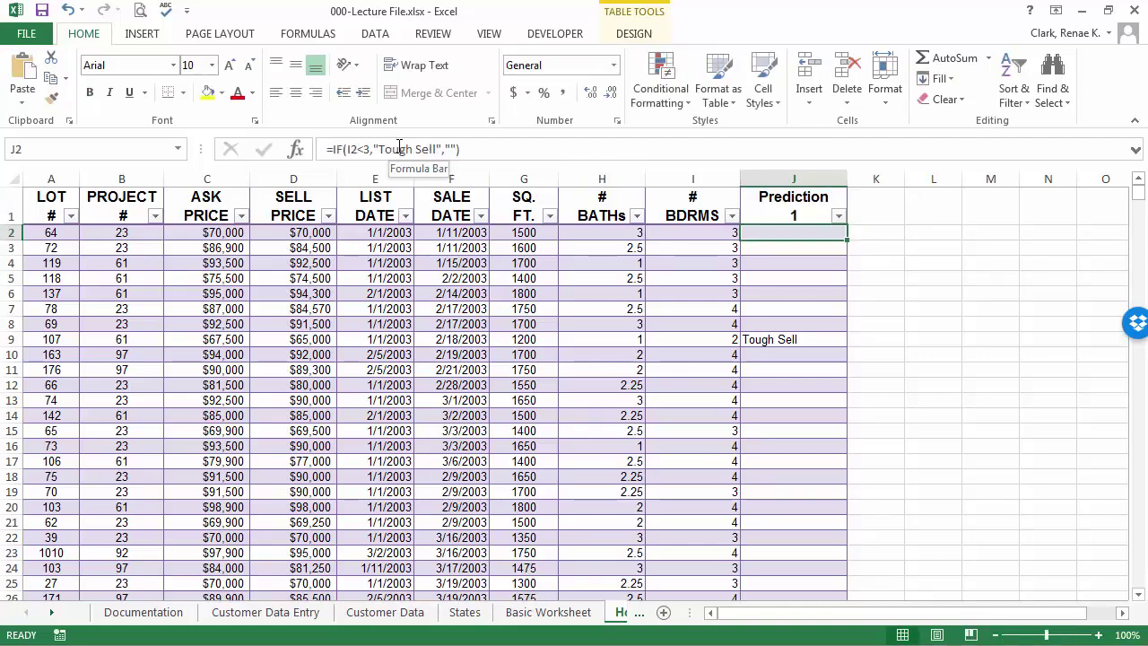
key("Up")
key("ctrl+Home")
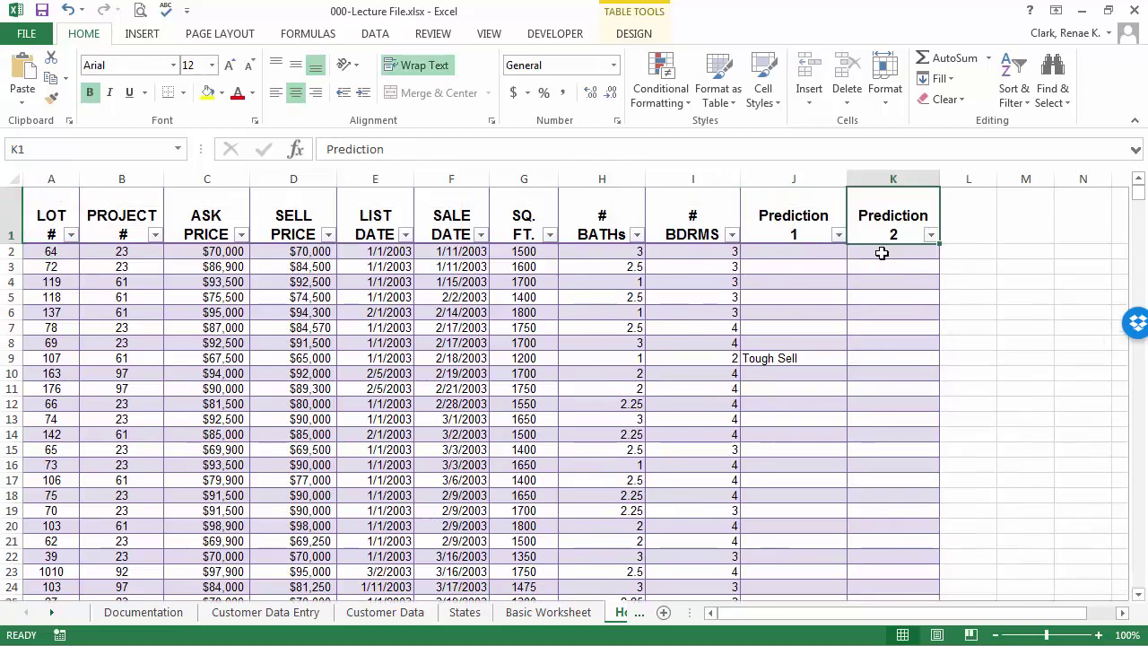
- In K2, enter =IF([@[# BATHs]]<2,"Hard Sell","") to flag homes under 2 baths
left_click(882, 254)
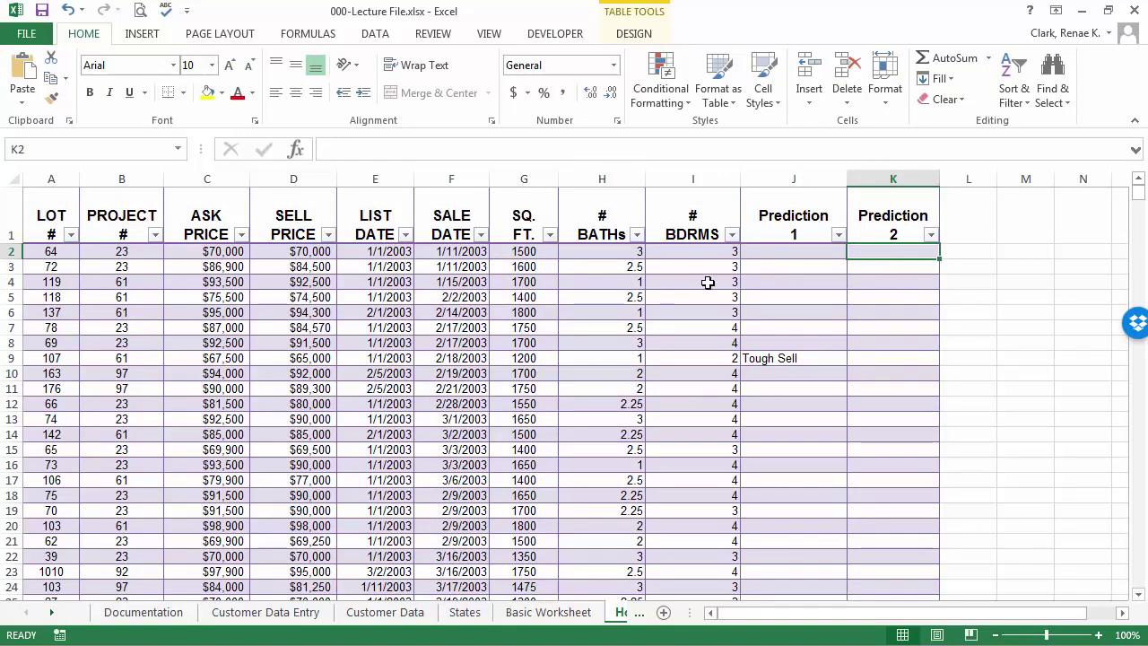
type("=if(")
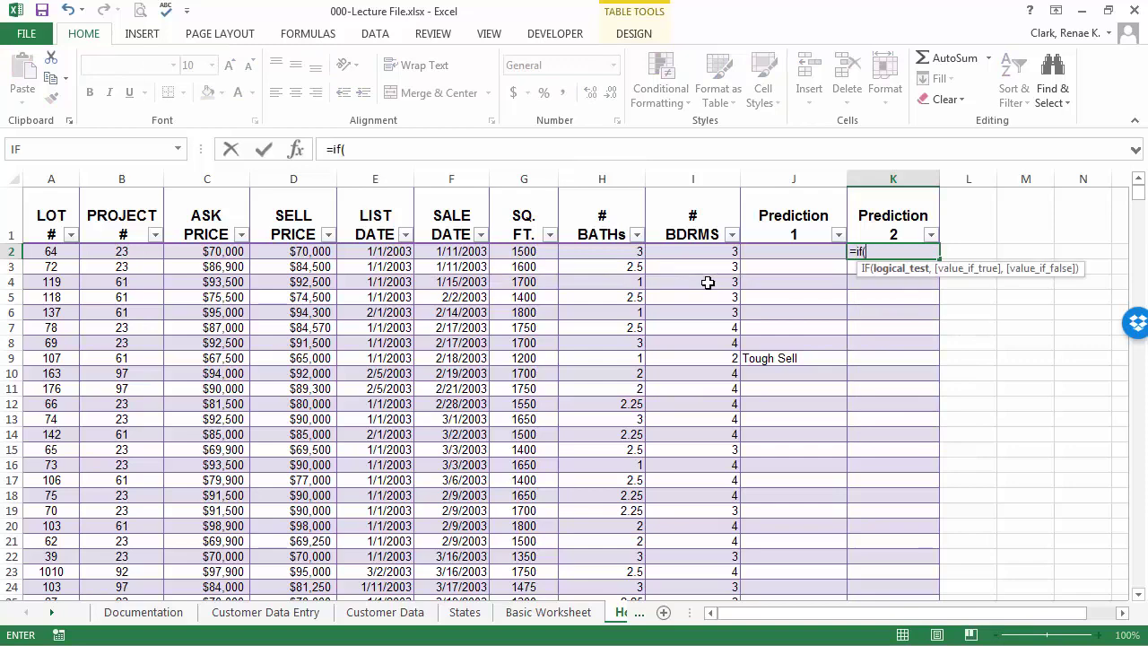
left_click(295, 150)
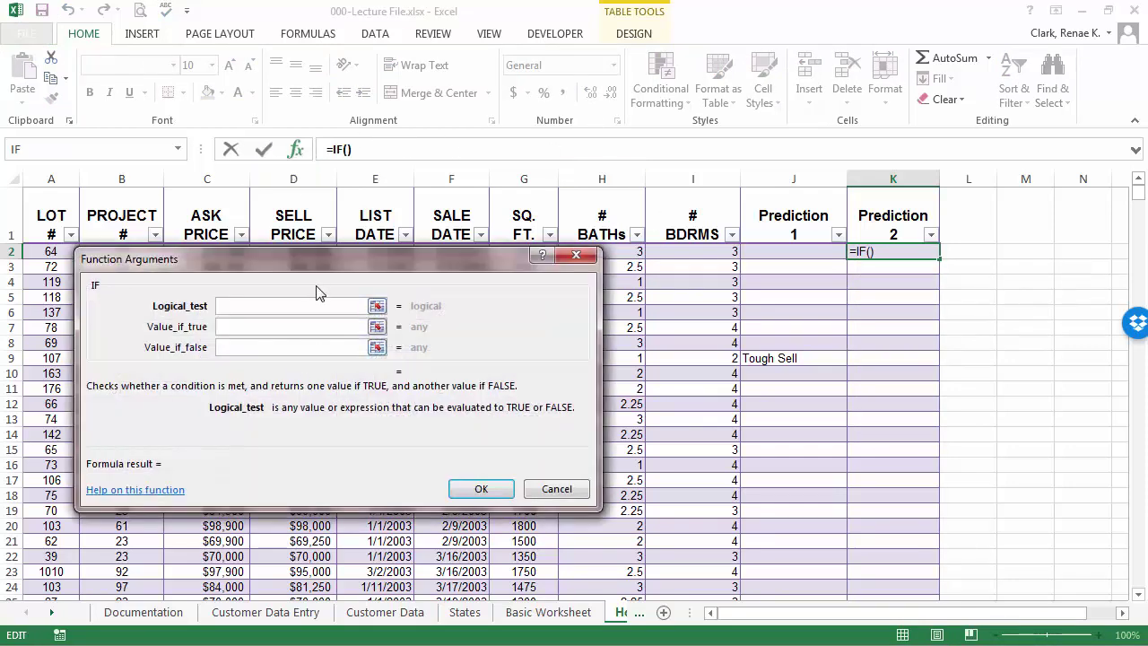
left_click_drag(331, 264, 389, 306)
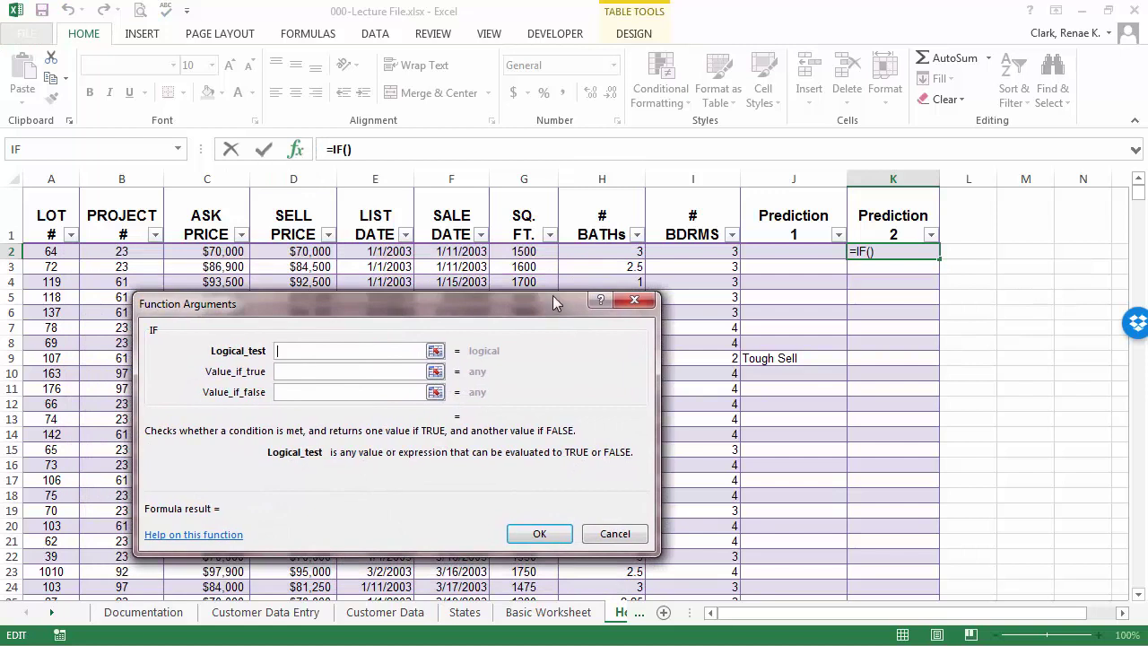
left_click(618, 252)
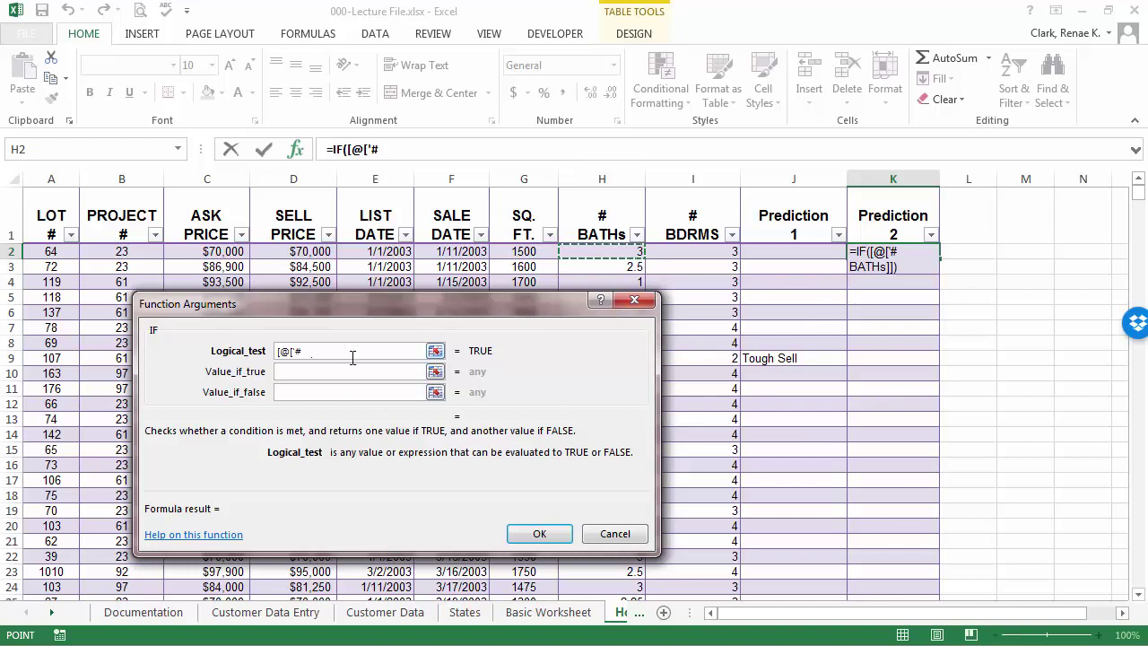
type("<2")
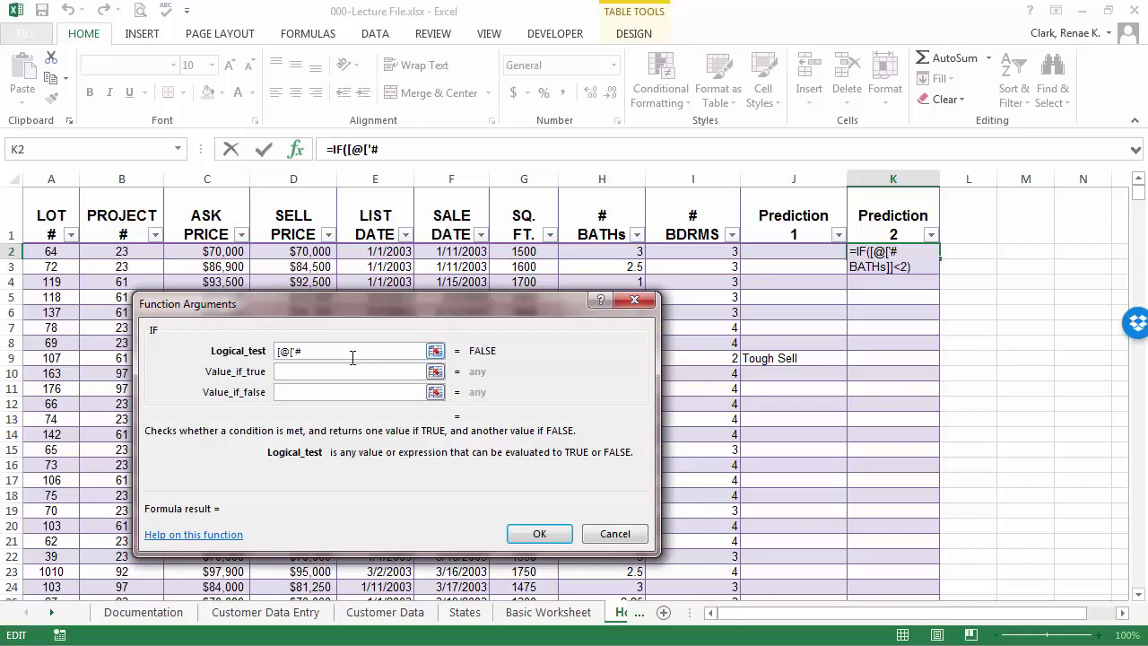
key("Tab")
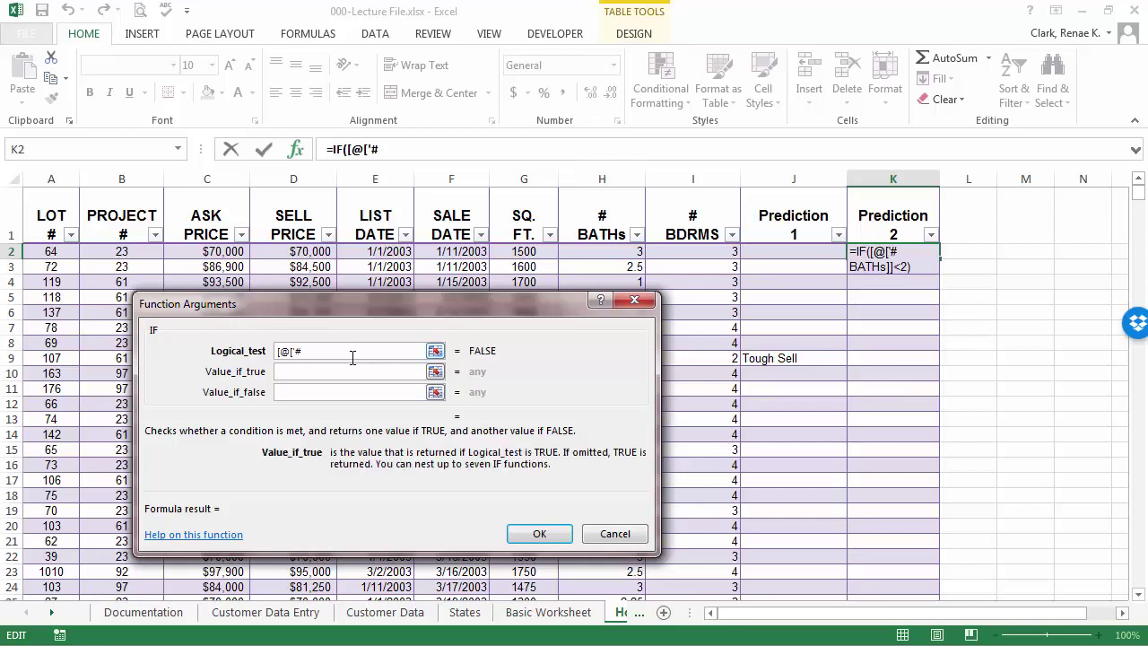
type("\"Hard Sell\"")
key("Tab")
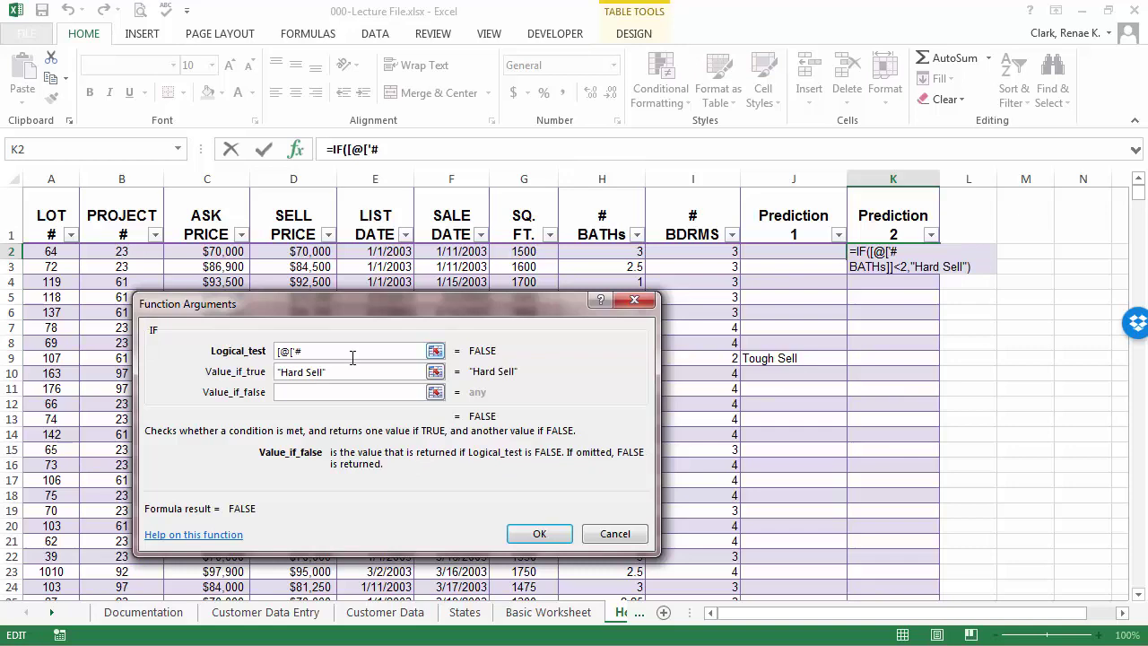
type("\"\"")
key("Return")
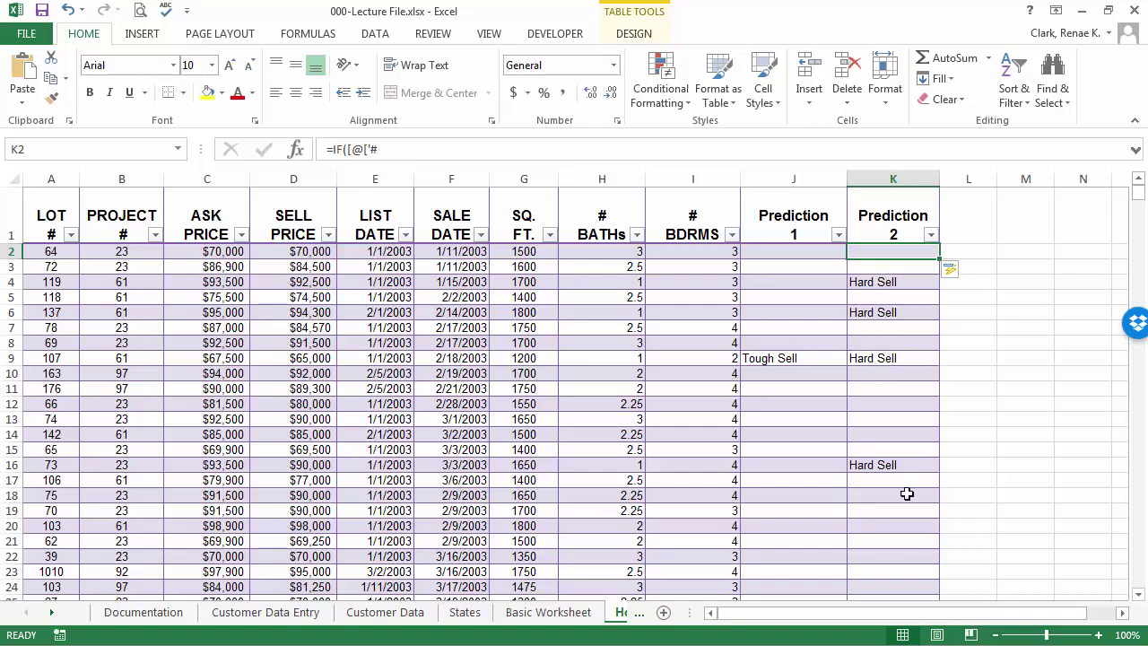
- Append +IF() to K2's formula from Formulas > Logical > IF
scroll(897, 530, "down", 7)
scroll(896, 516, "up", 7)
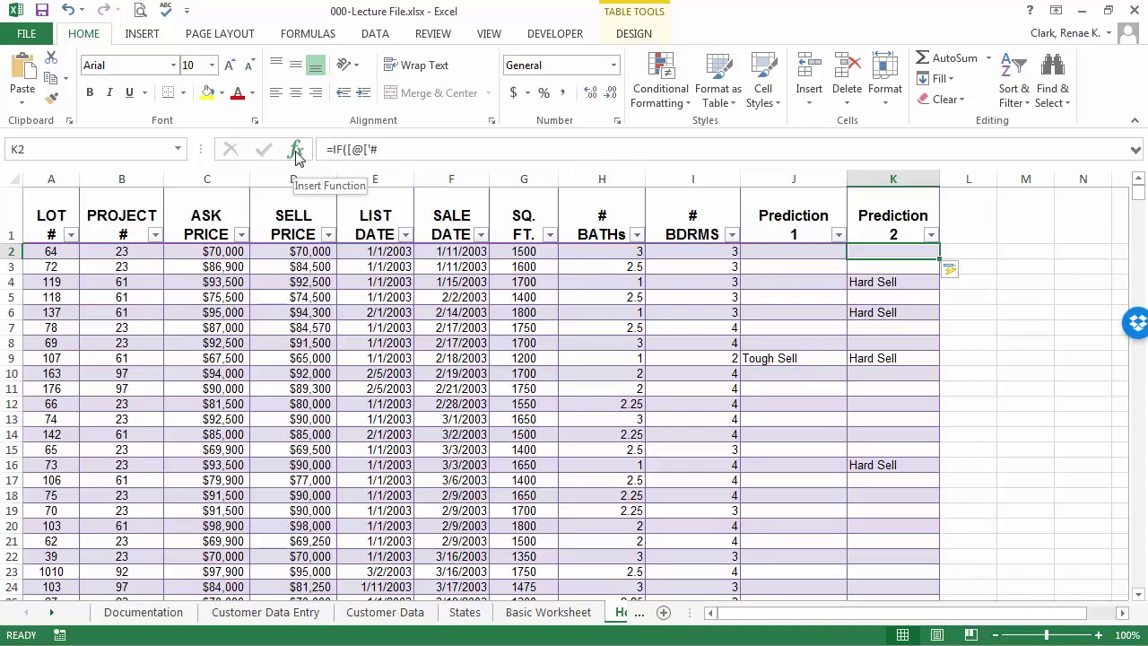
left_click(303, 41)
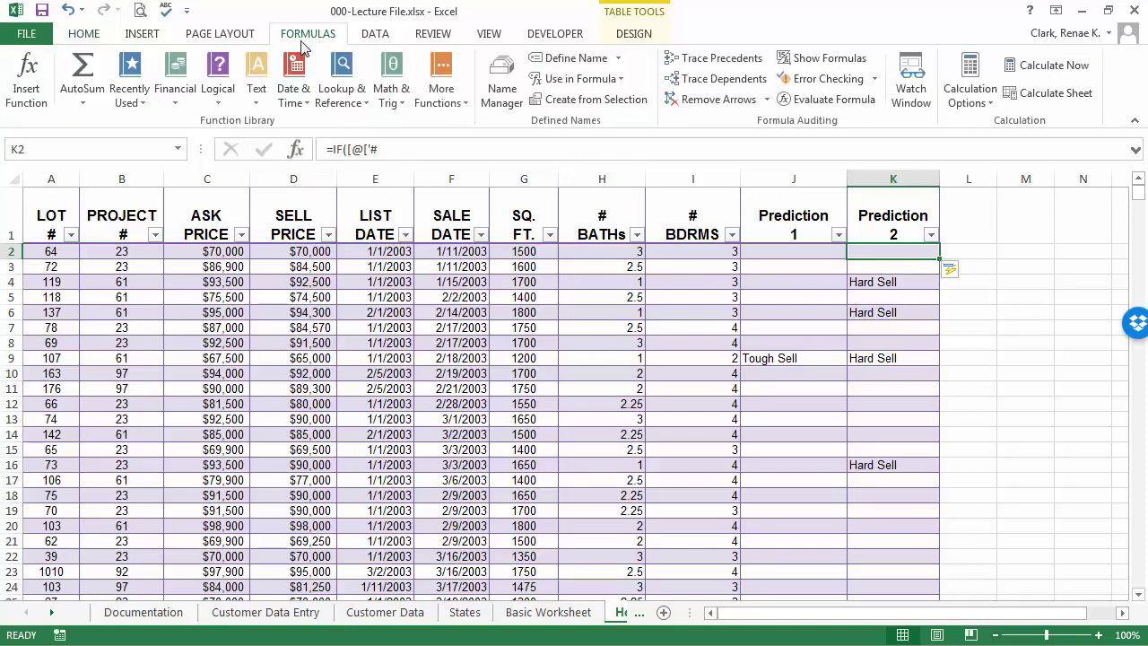
left_click(218, 101)
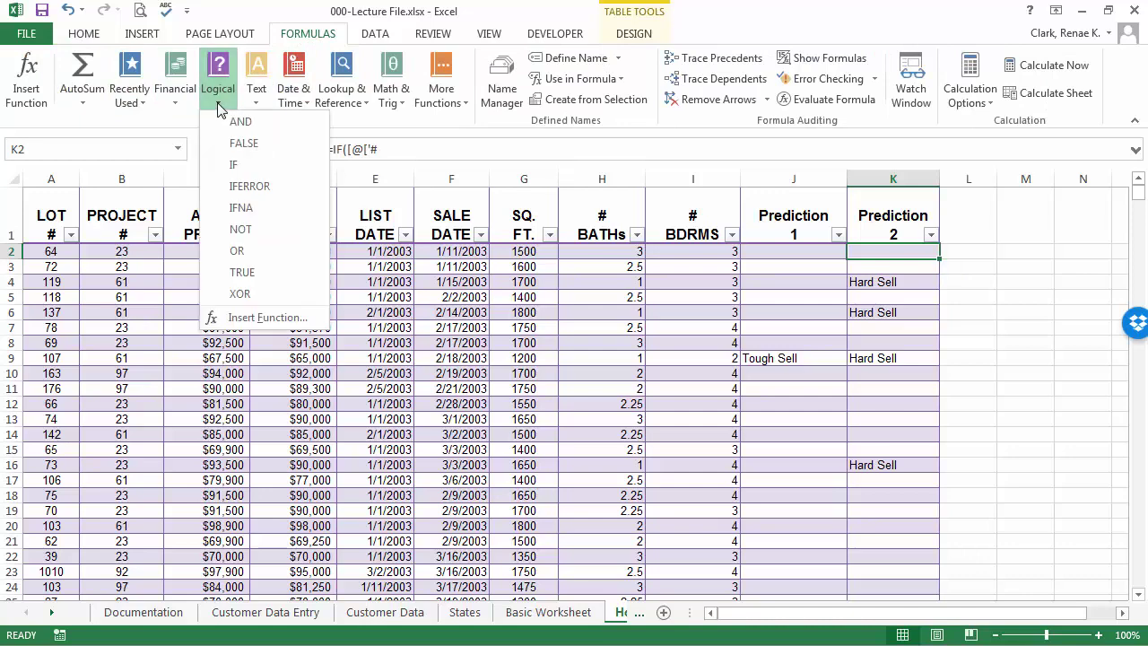
left_click(259, 167)
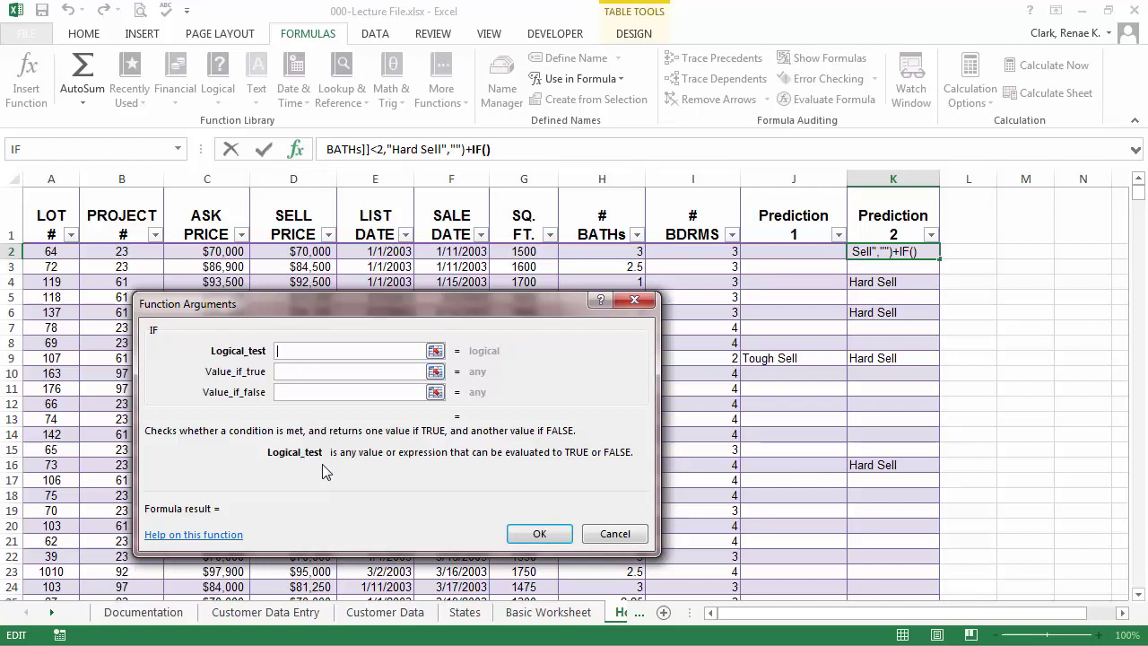
left_click(204, 536)
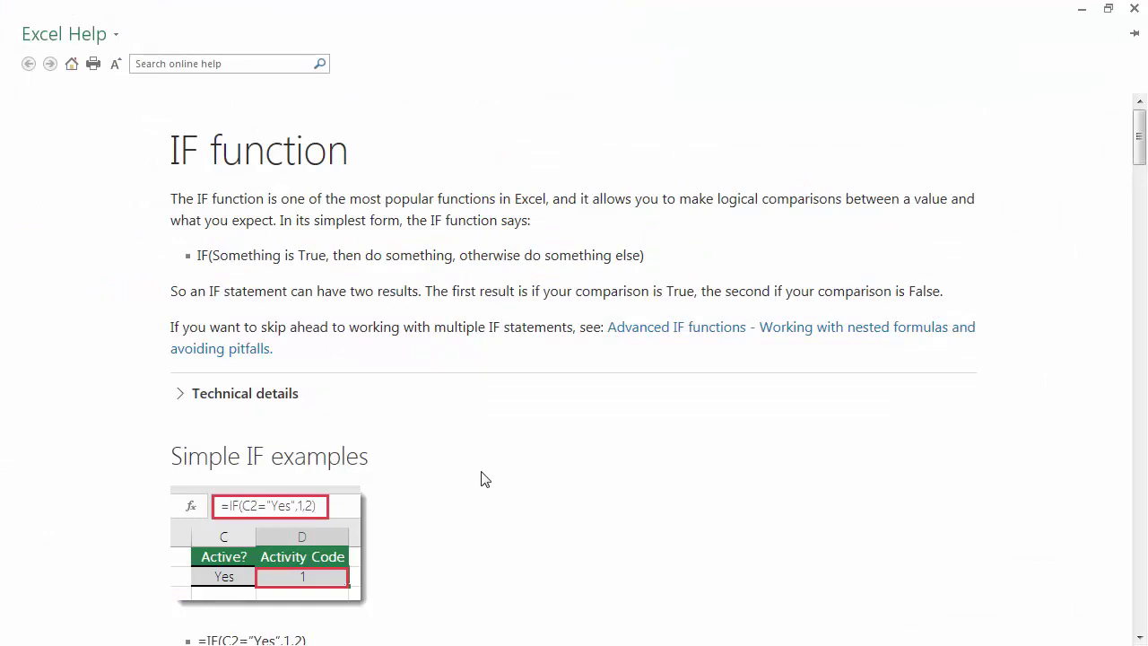
scroll(502, 436, "down", 1)
scroll(502, 434, "down", 5)
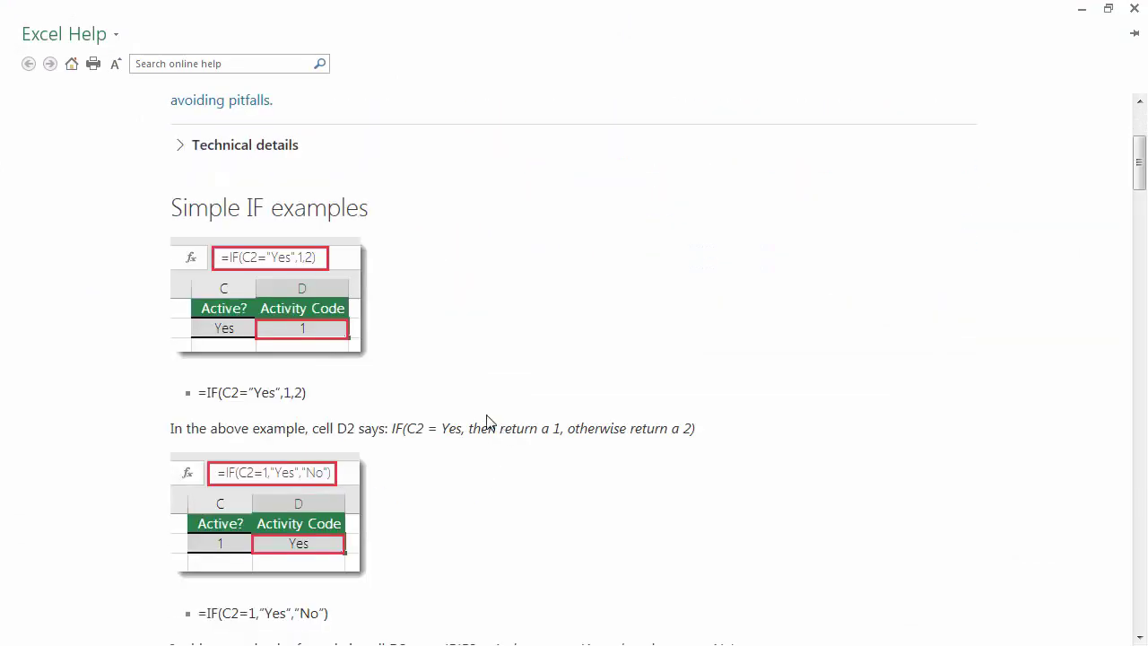
scroll(469, 319, "down", 4)
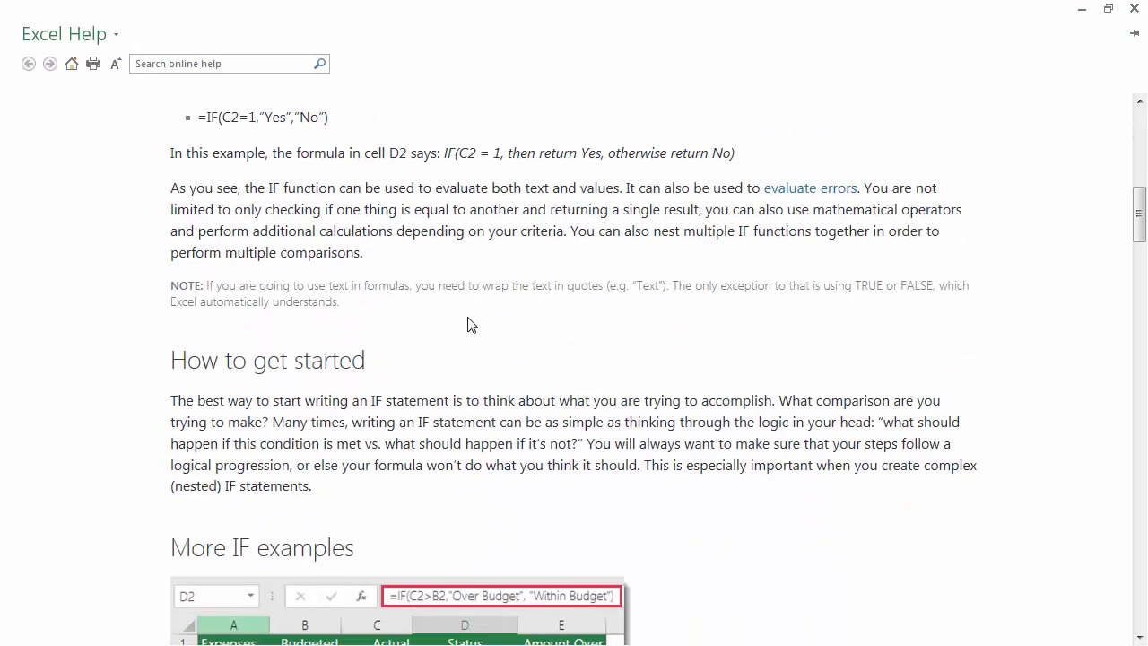
scroll(993, 517, "down", 1)
scroll(751, 428, "down", 6)
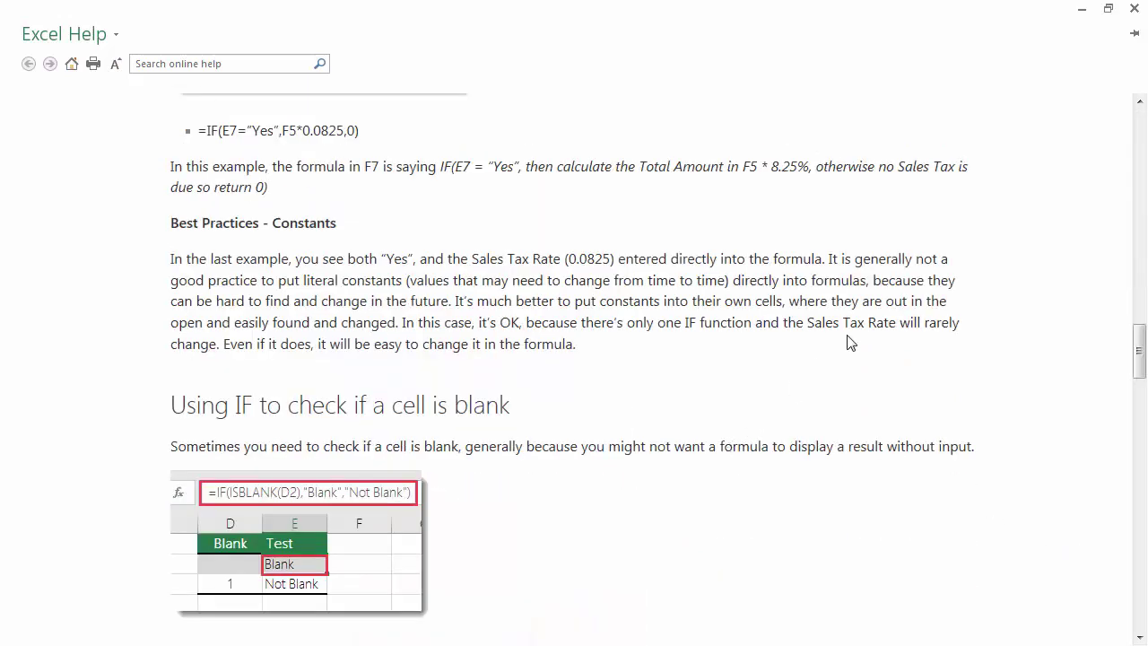
left_click(1135, 11)
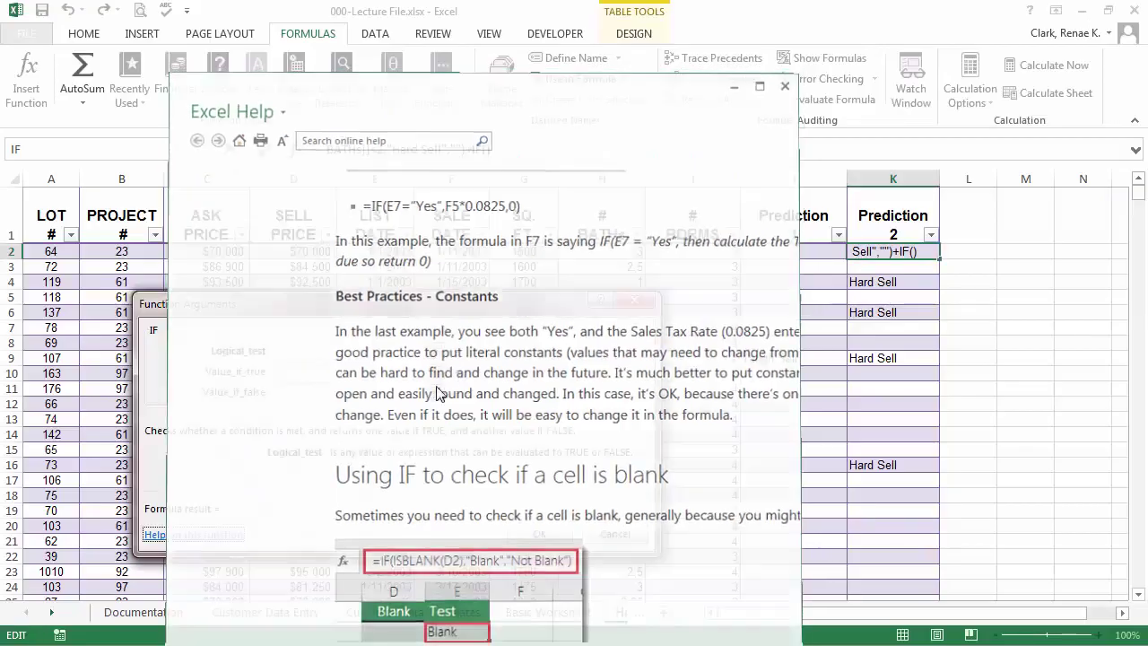